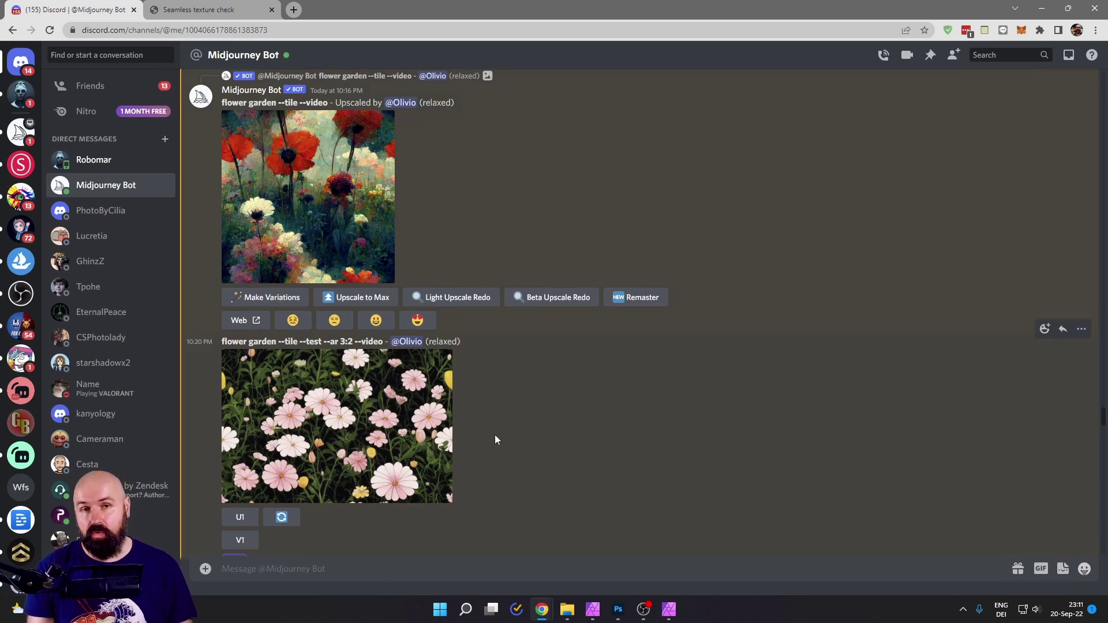
On the Seamless Texture Checker page, try different tile widths on the wavy sample, ending slightly larger.
left_click(212, 9)
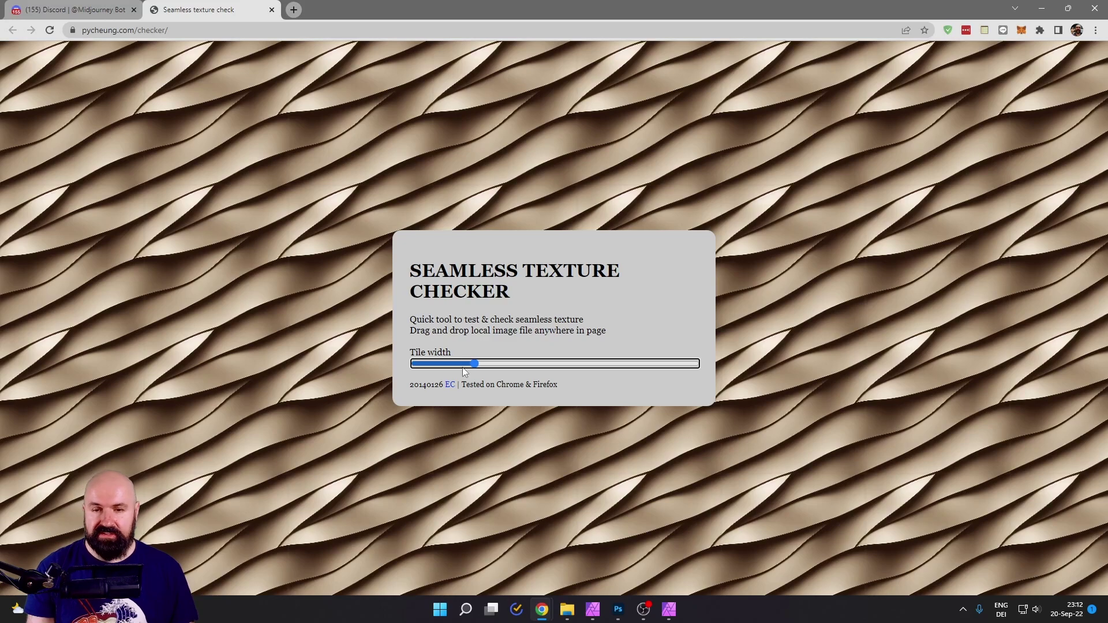
left_click_drag(475, 366, 429, 371)
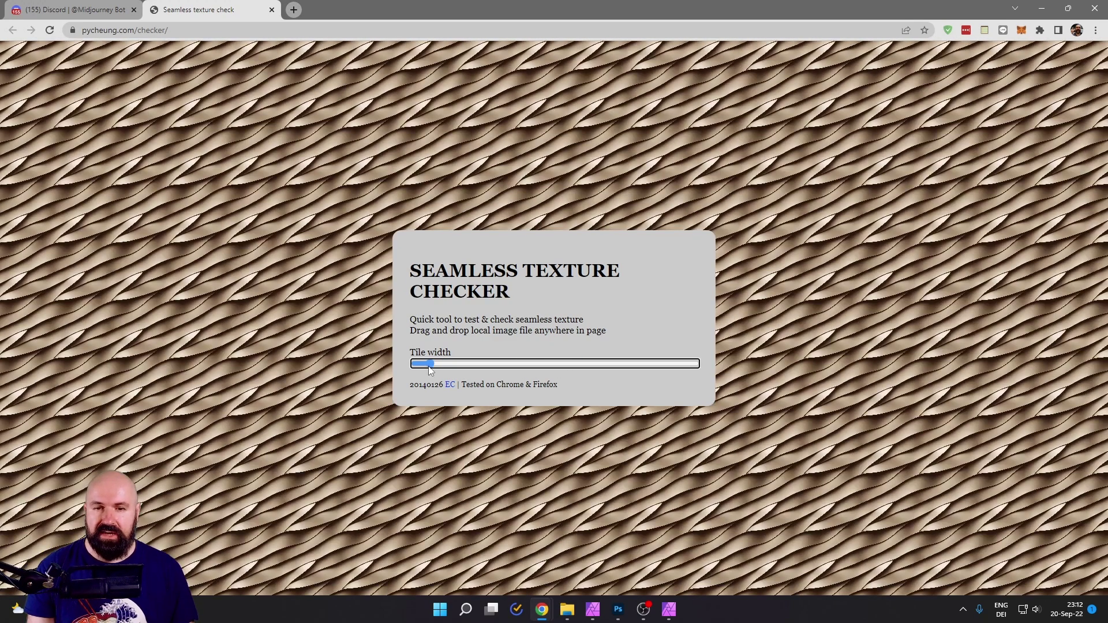
key("Right")
key("Right")
key("Right")
key("Right")
key("Right")
key("Right")
key("Right")
key("Right")
key("Right")
key("Right")
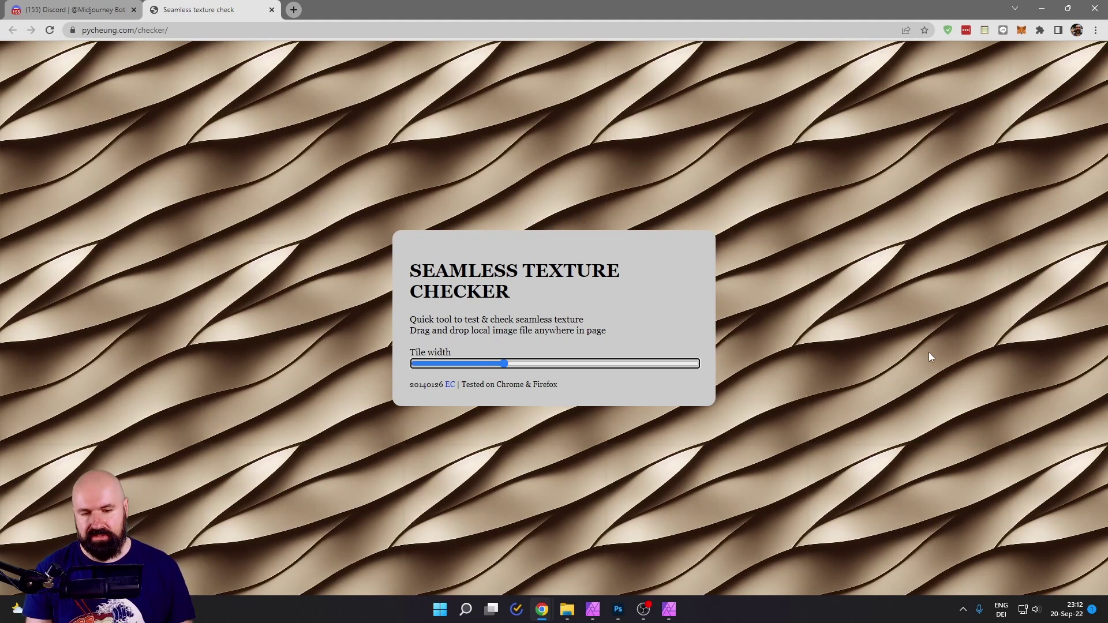
Preview the first baroque wallpaper from MJ Seamless Textures, tile it on the checker, and shrink the tiles.
left_click(567, 609)
left_click(647, 268)
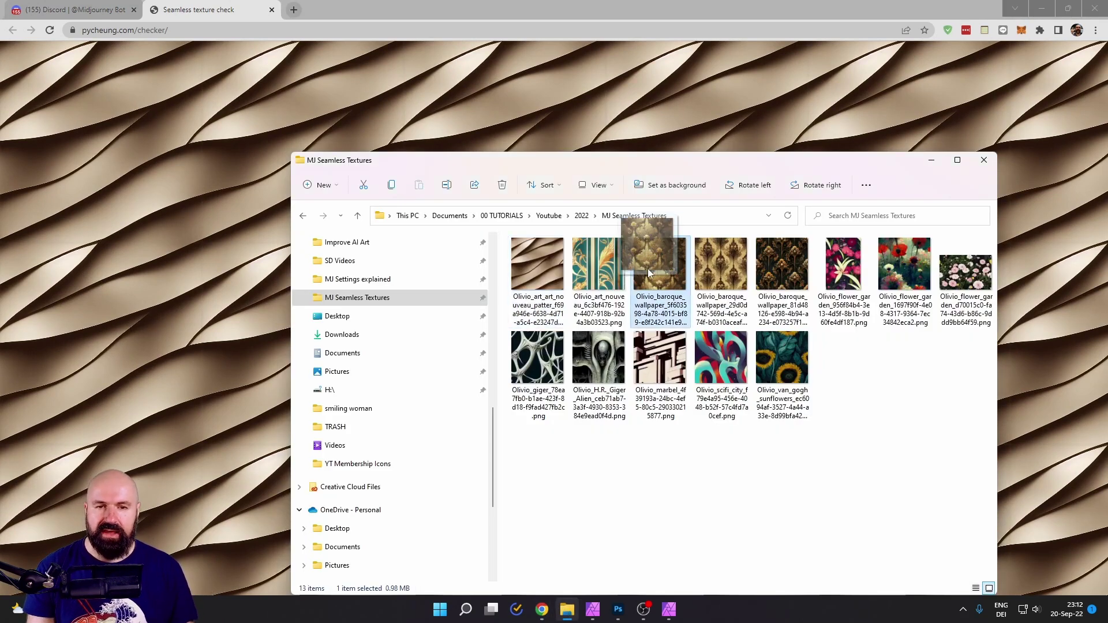
double_click(647, 268)
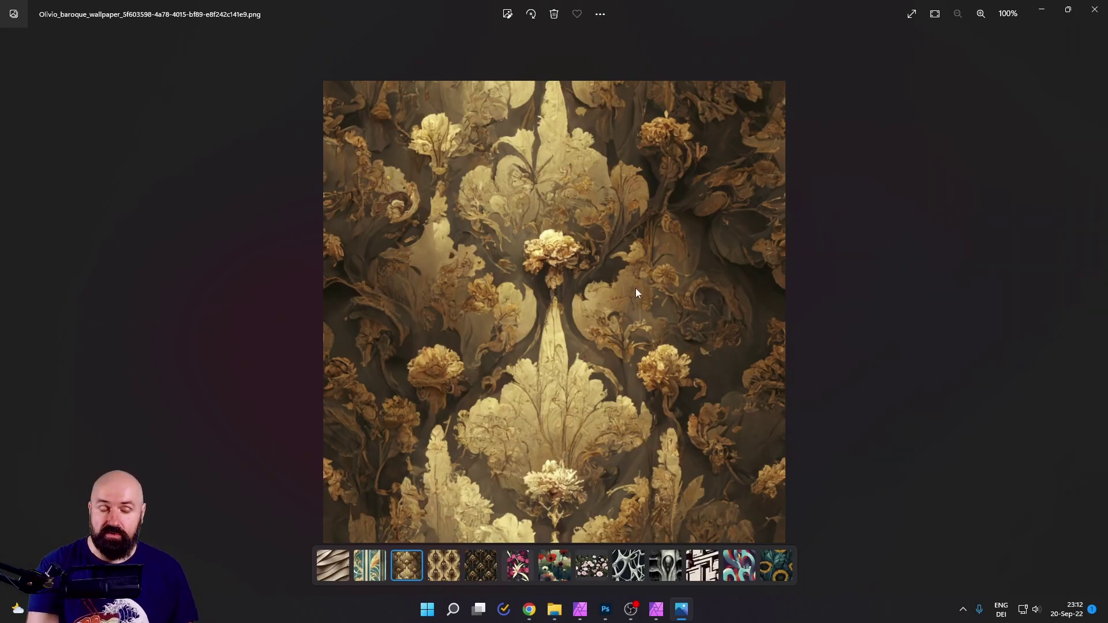
left_click(1093, 9)
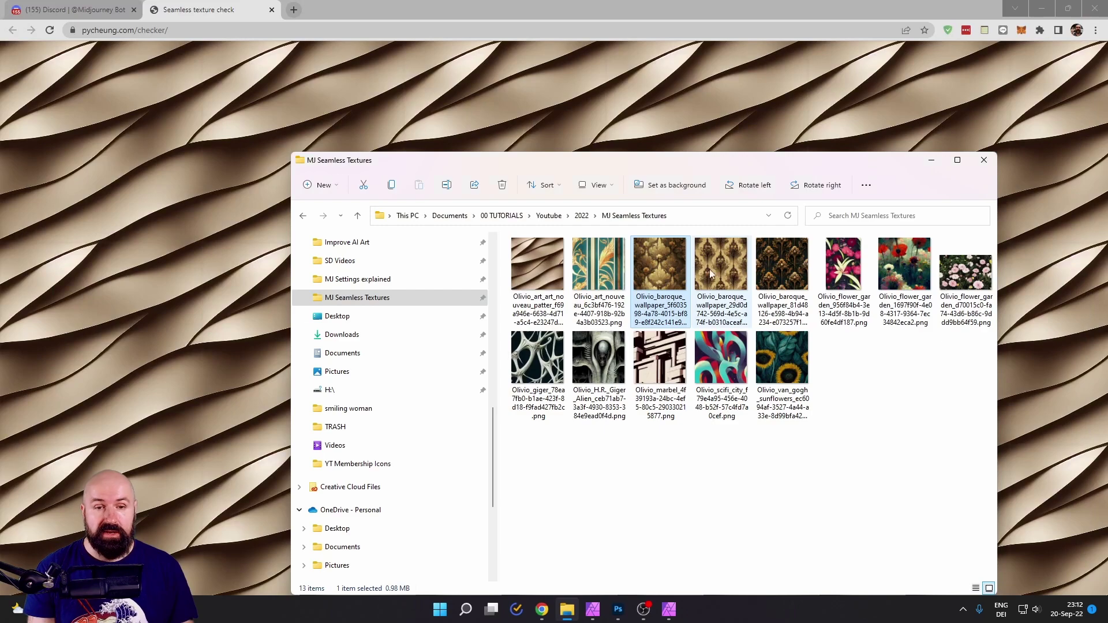
left_click_drag(659, 264, 163, 204)
left_click_drag(504, 363, 474, 363)
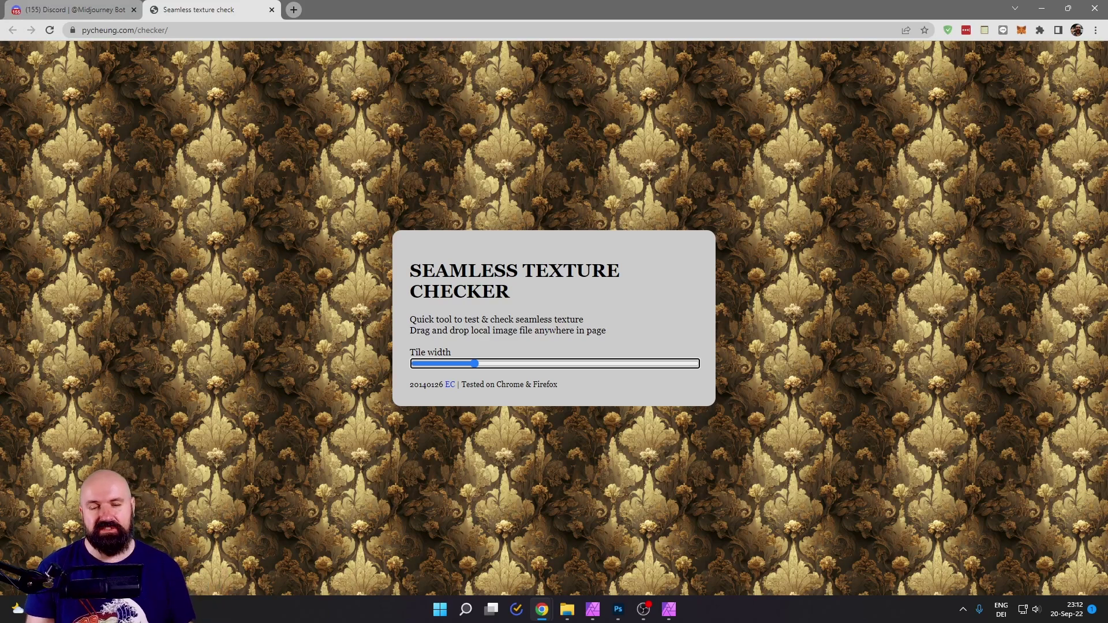
Tile the second baroque wallpaper on the checker page and enlarge its tile width.
left_click(567, 609)
left_click_drag(721, 255, 194, 262)
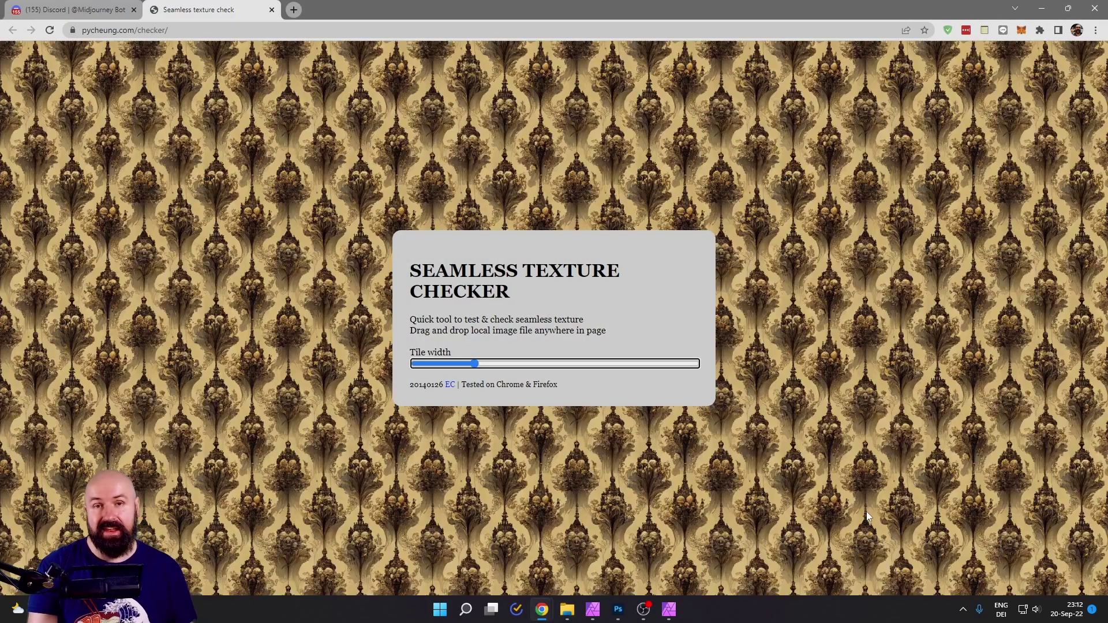
left_click_drag(474, 363, 518, 365)
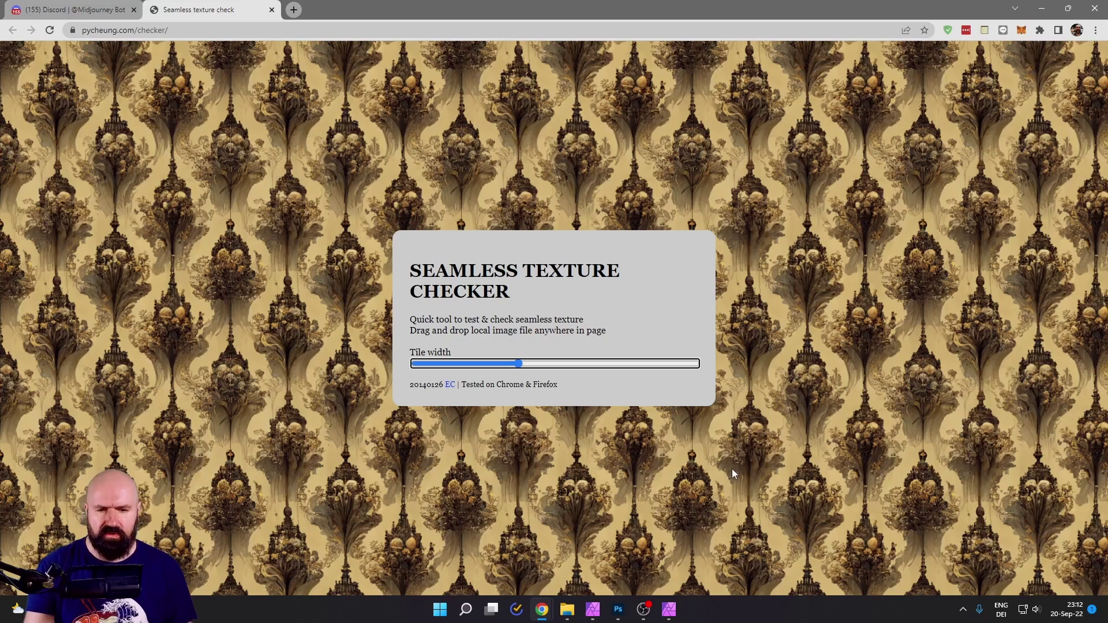
Load the flower garden texture onto the checker and adjust the tile width.
left_click(567, 609)
left_click_drag(232, 207, 243, 220)
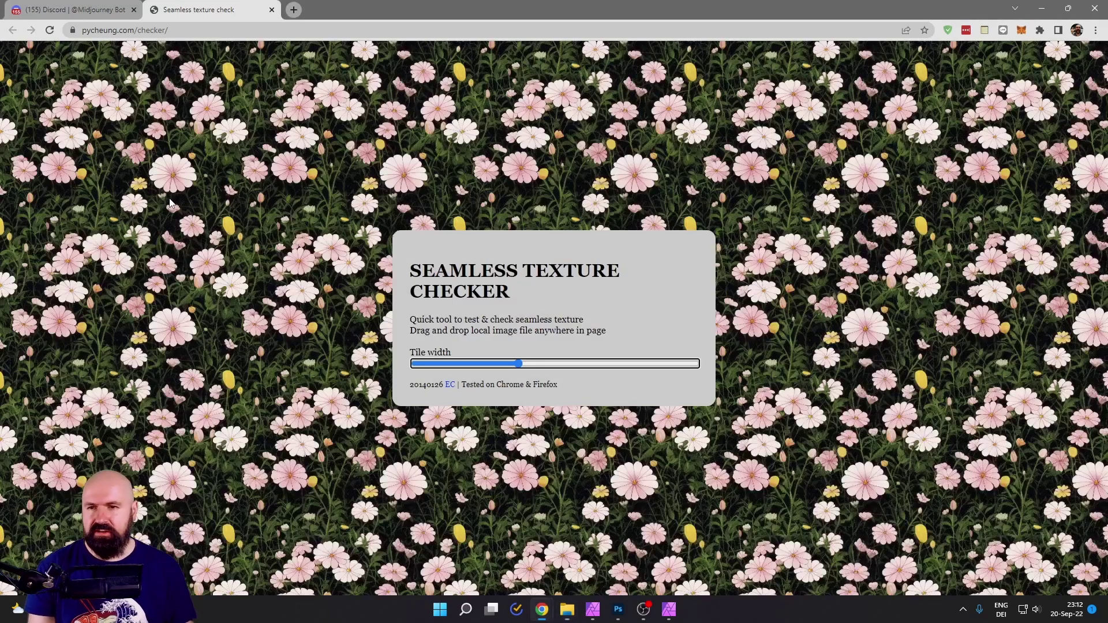
left_click(489, 363)
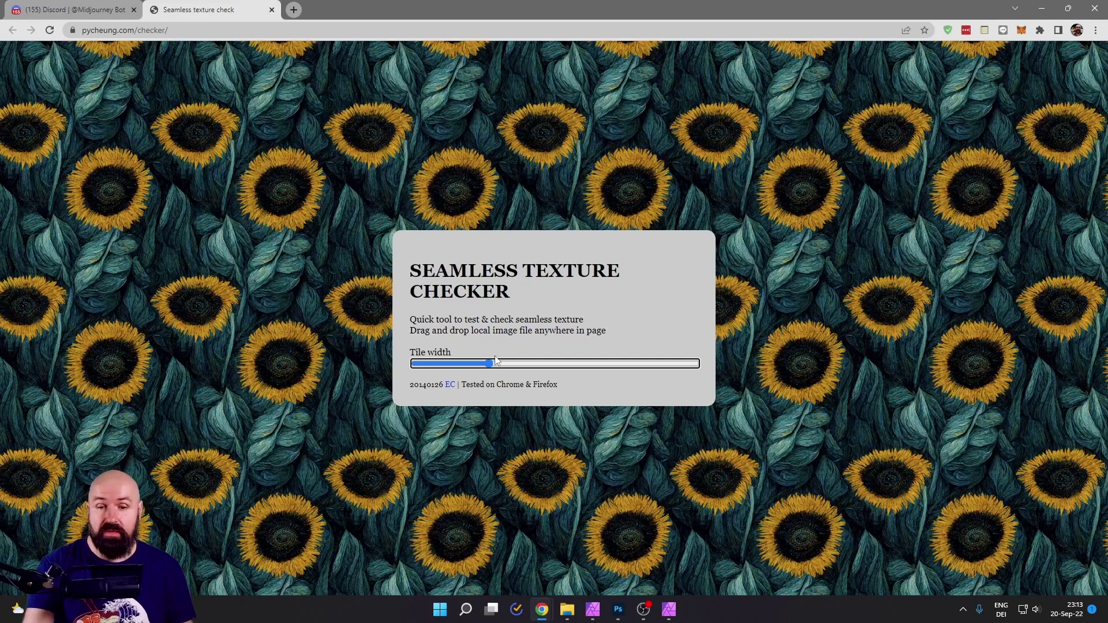
left_click_drag(485, 370, 518, 369)
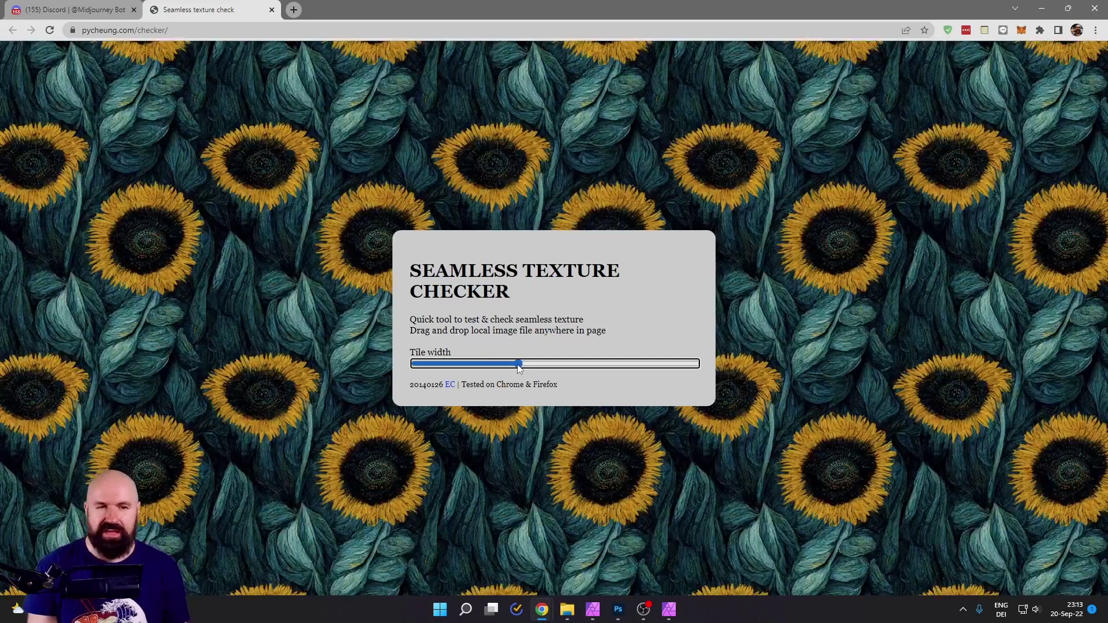
Load the geometric block texture onto the checker and test smaller, then slightly larger, tile widths.
left_click(567, 610)
left_click_drag(599, 361, 201, 319)
left_click_drag(519, 363, 462, 365)
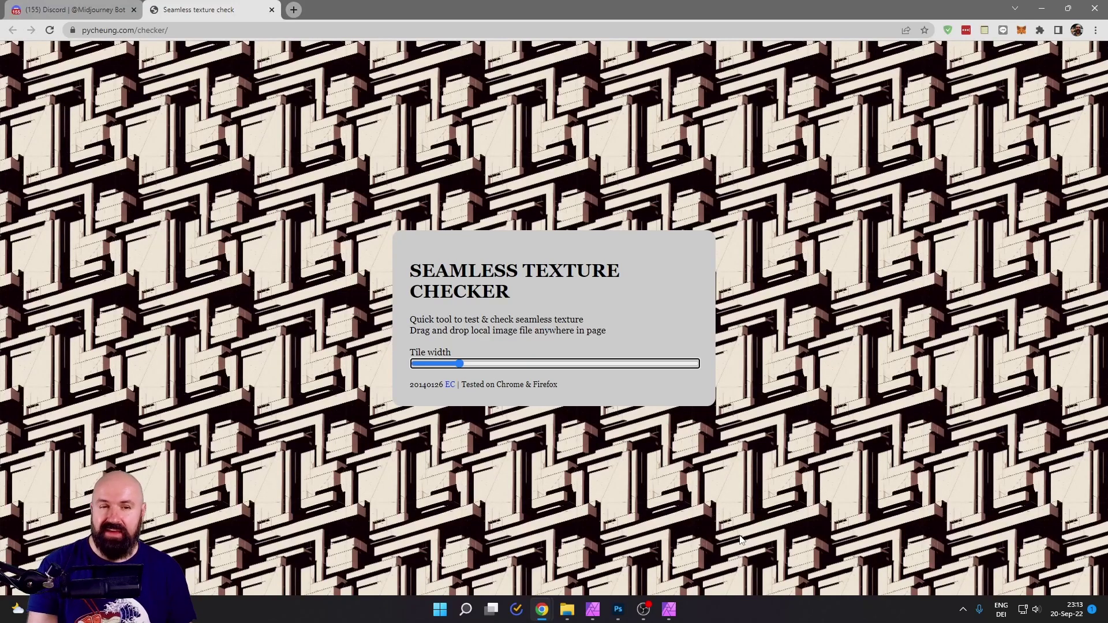
left_click_drag(460, 363, 489, 363)
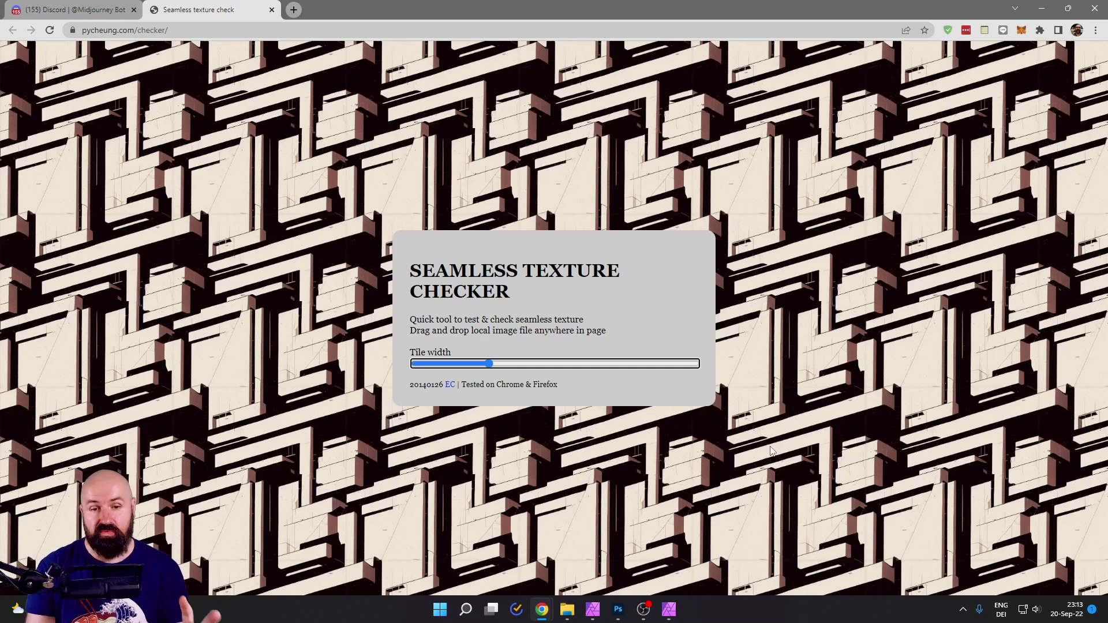
Switch to Affinity Photo and cancel the New Document setup, keeping the untitled canvas.
left_click(594, 613)
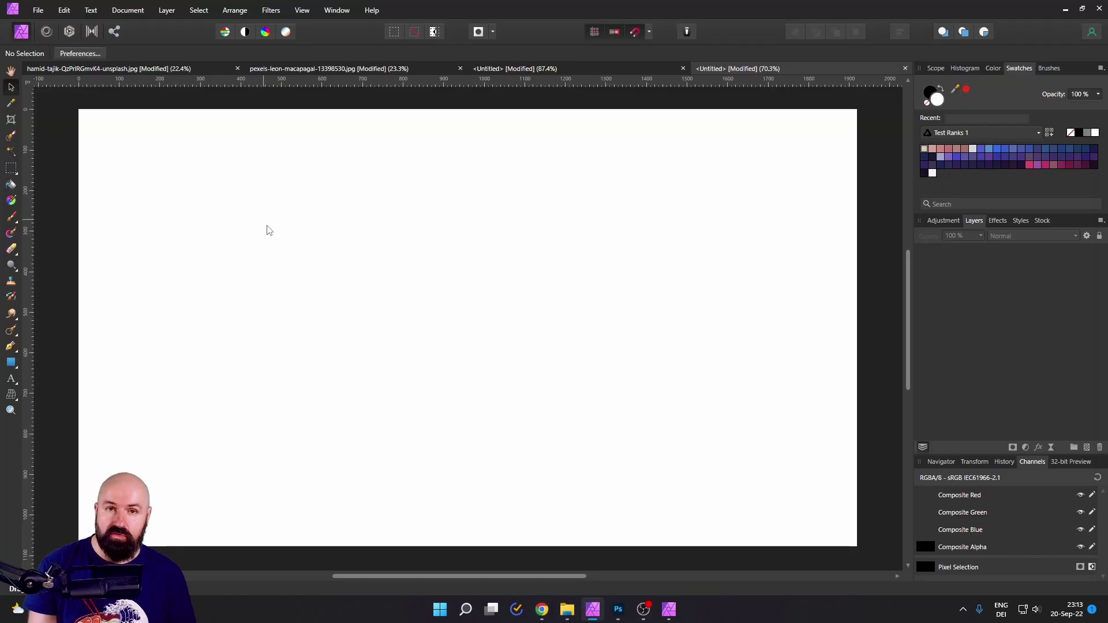
left_click(38, 11)
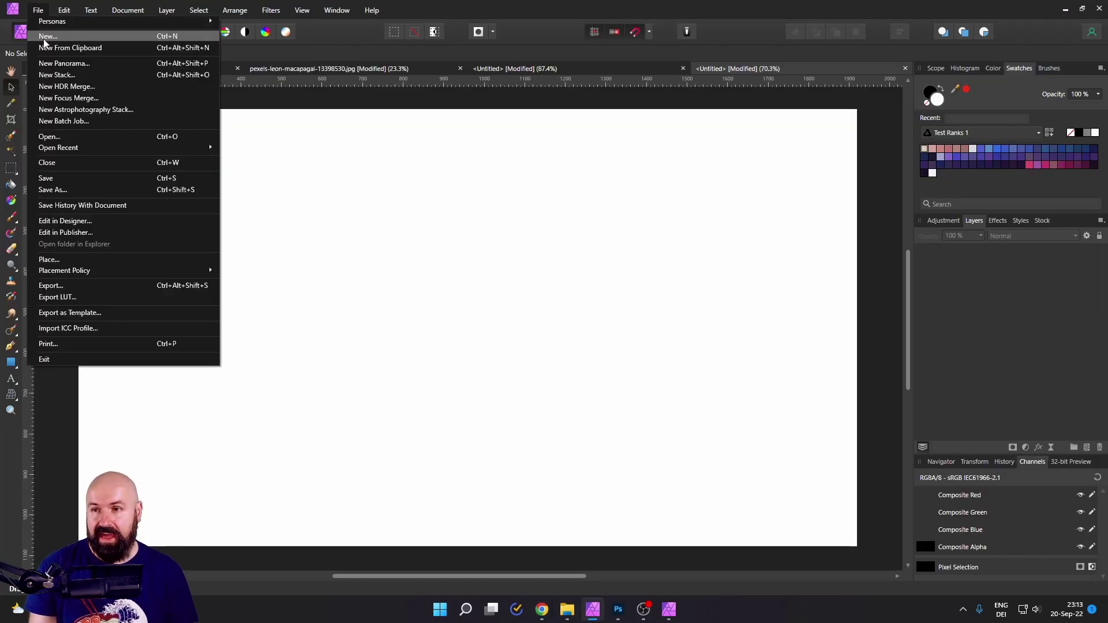
left_click(48, 37)
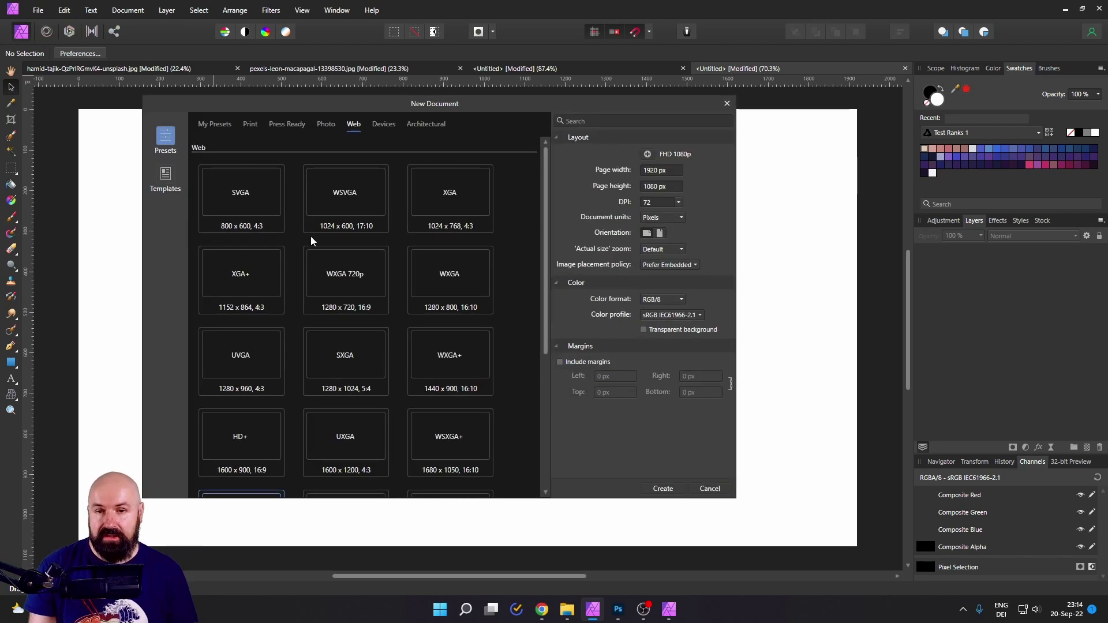
scroll(500, 403, "down", 3)
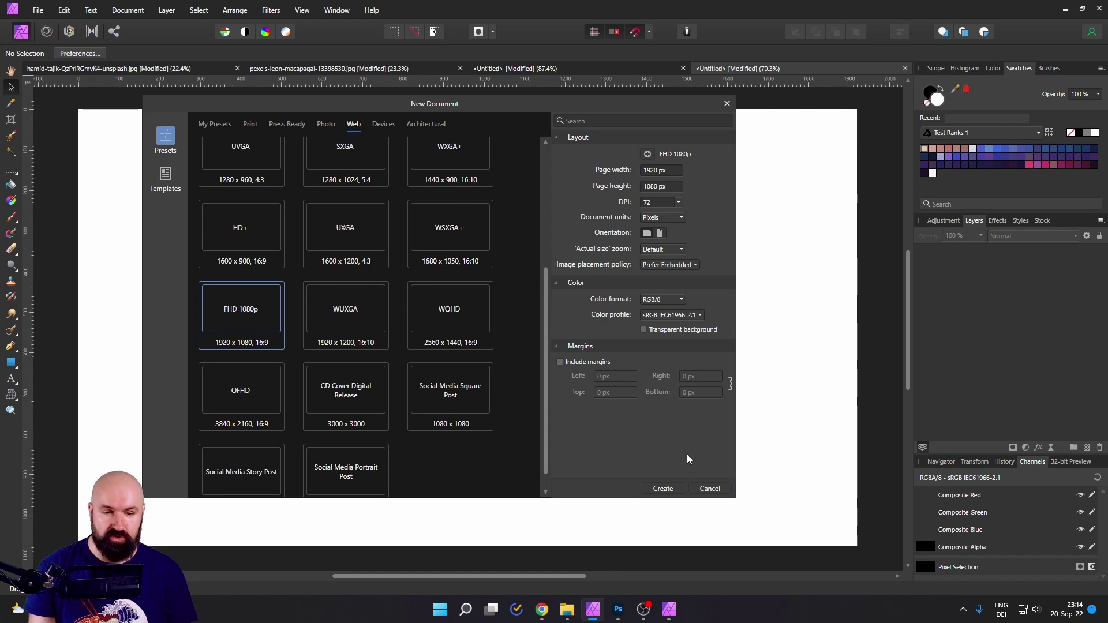
left_click(710, 489)
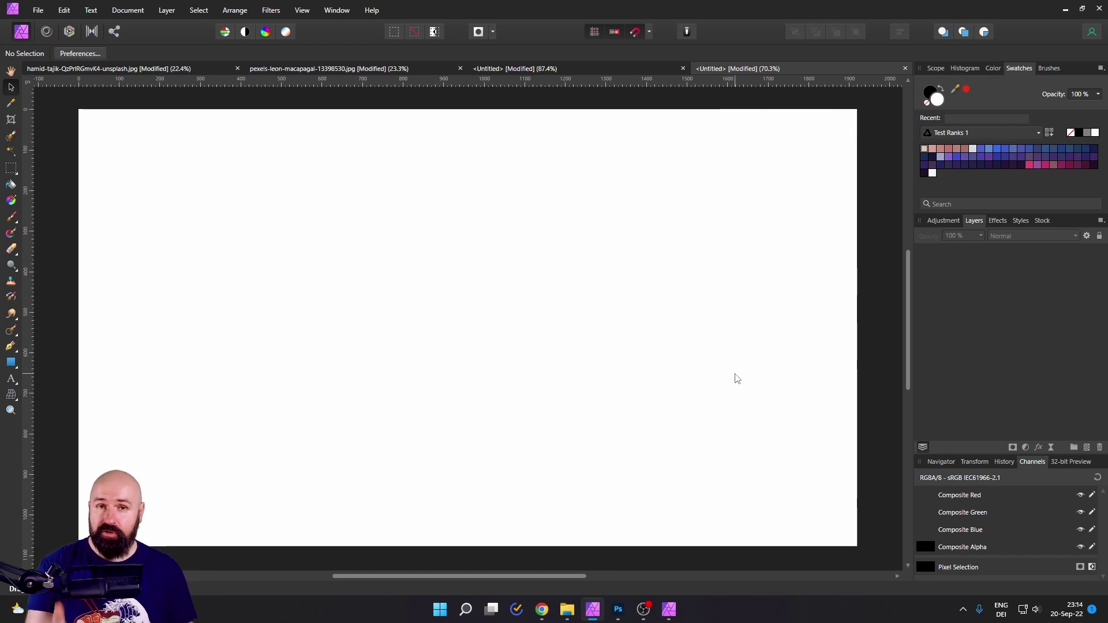
Place the baroque wallpaper PNG on the canvas as a trial, then delete it.
left_click(570, 611)
left_click_drag(708, 276, 240, 266)
left_click_drag(330, 353, 273, 261)
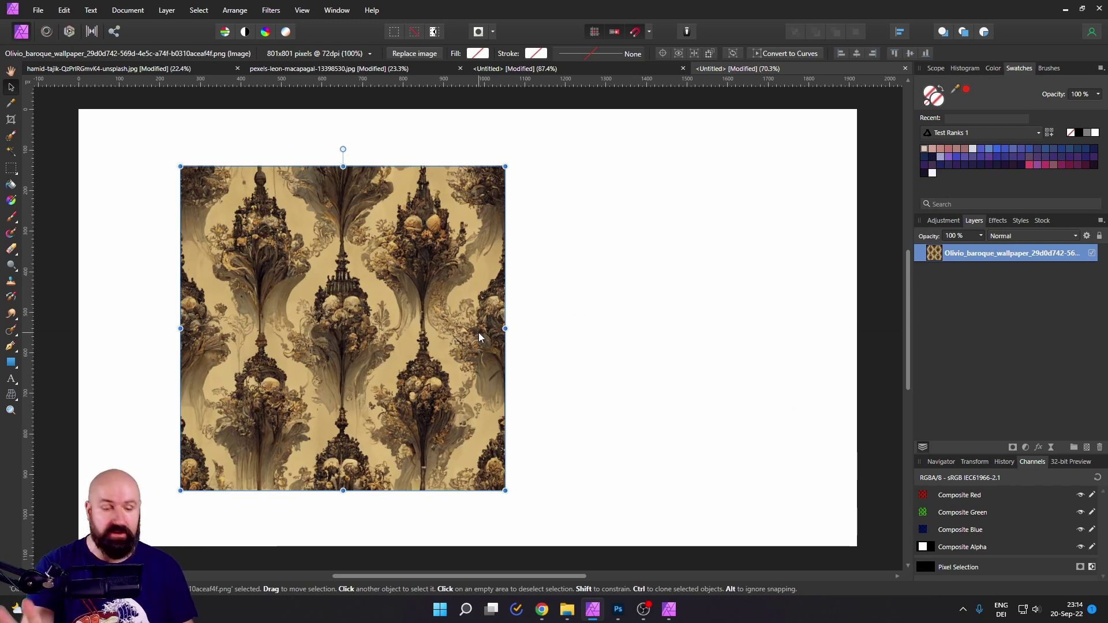
key("Delete")
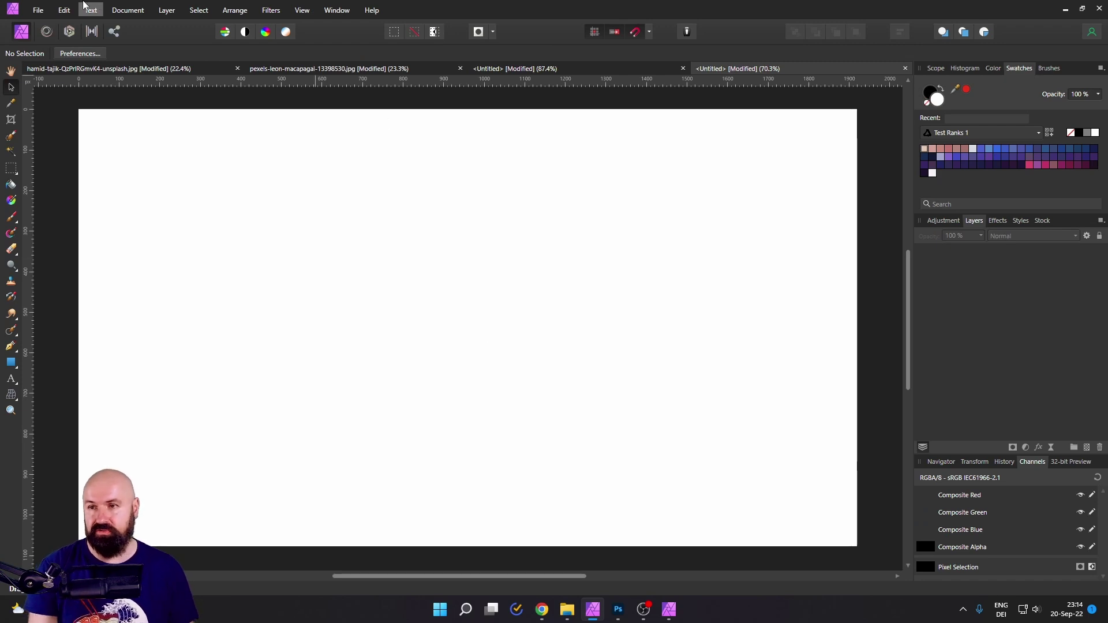
Open the baroque wallpaper tile PNG as its own document via File > Open.
left_click(38, 10)
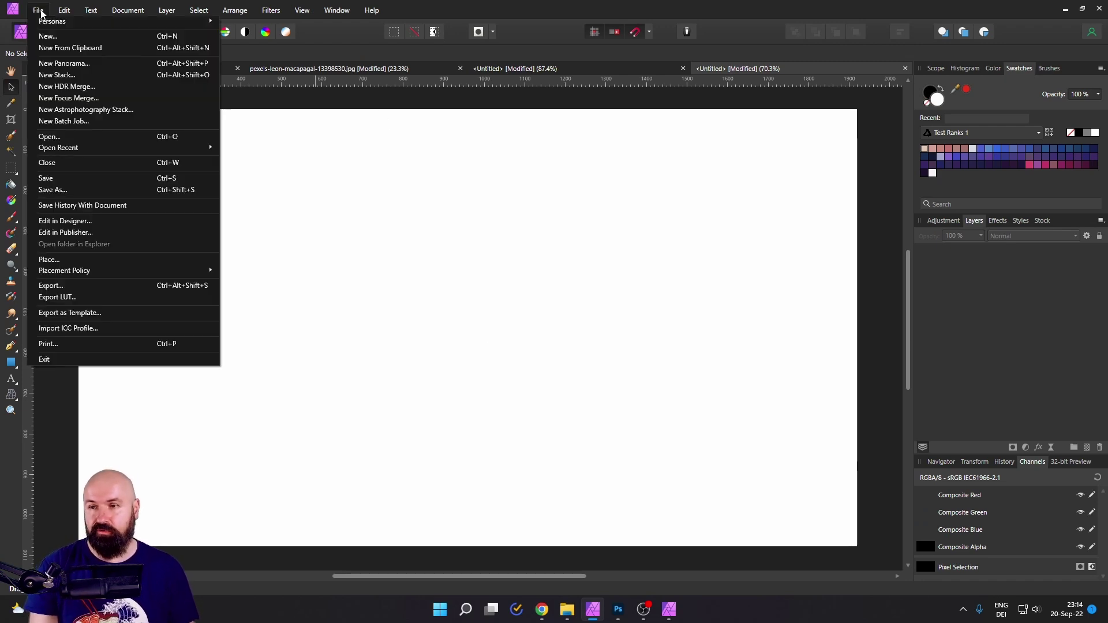
left_click(68, 140)
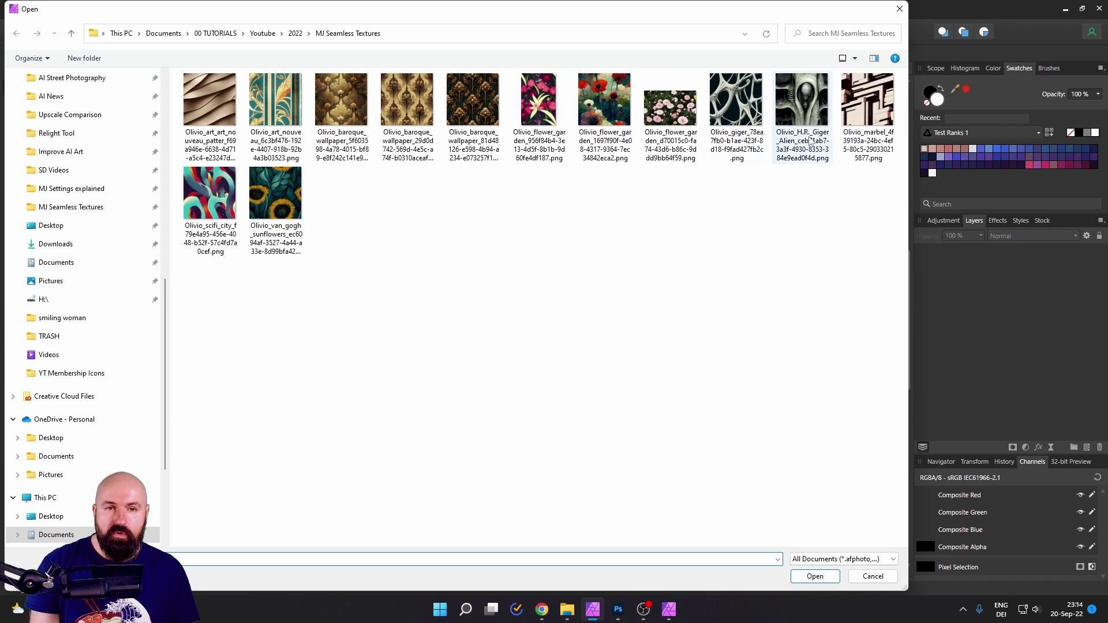
double_click(407, 107)
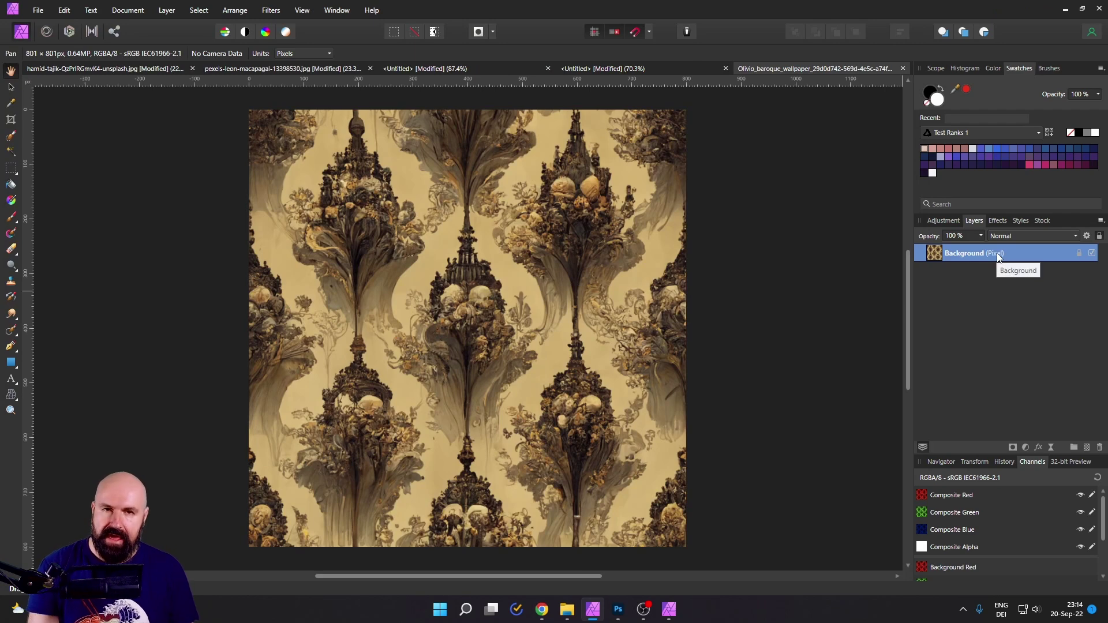
Paste the copied wallpaper into the blank Untitled document.
key("v")
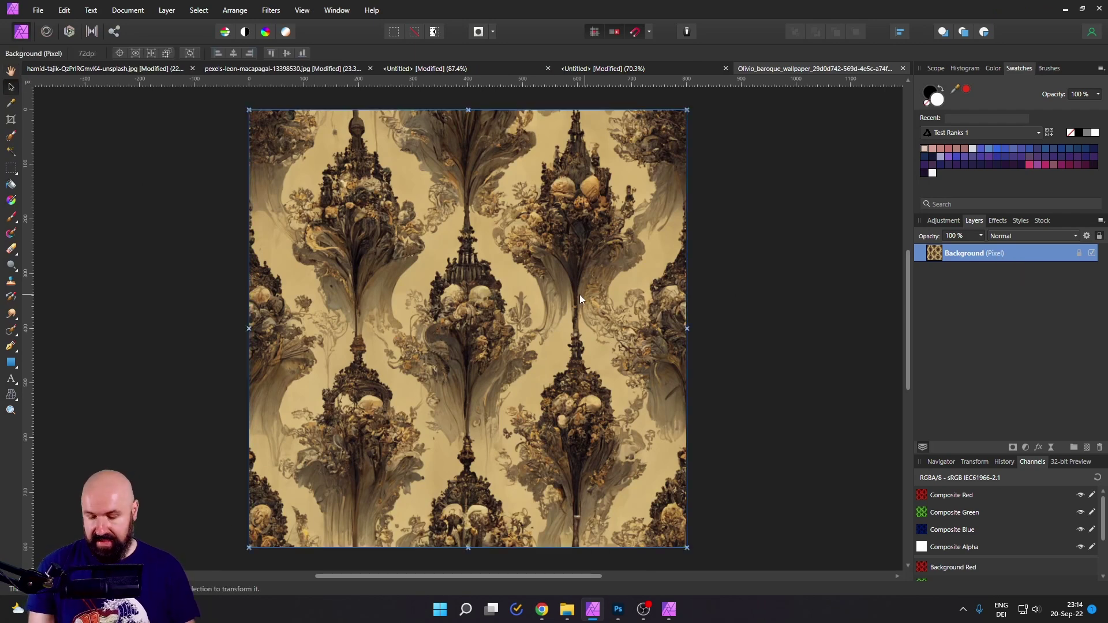
key("ctrl+d")
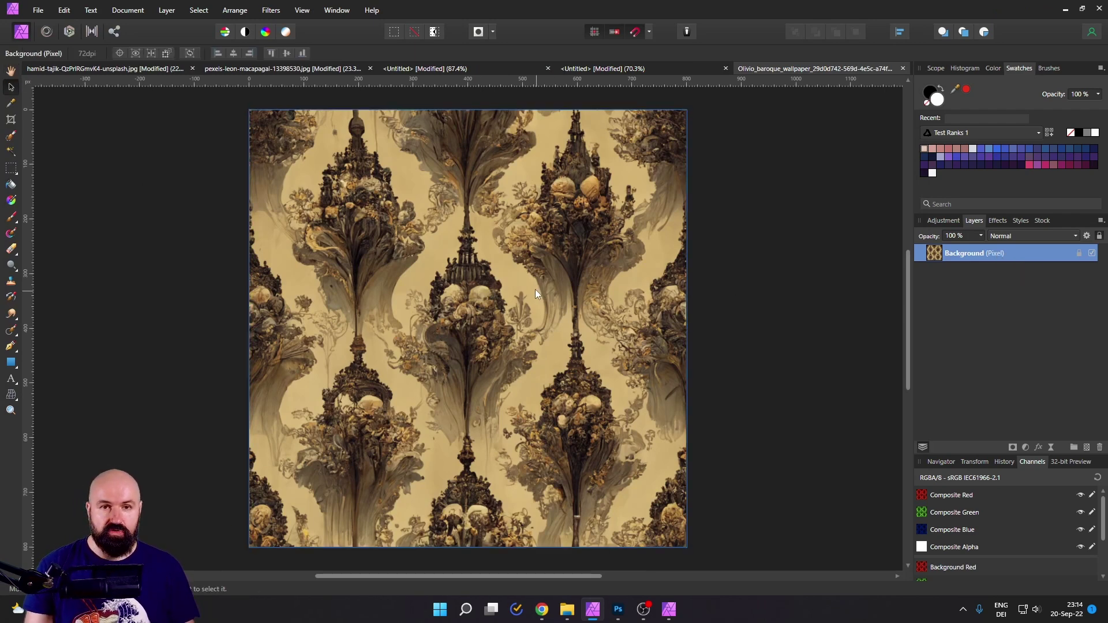
left_click(595, 63)
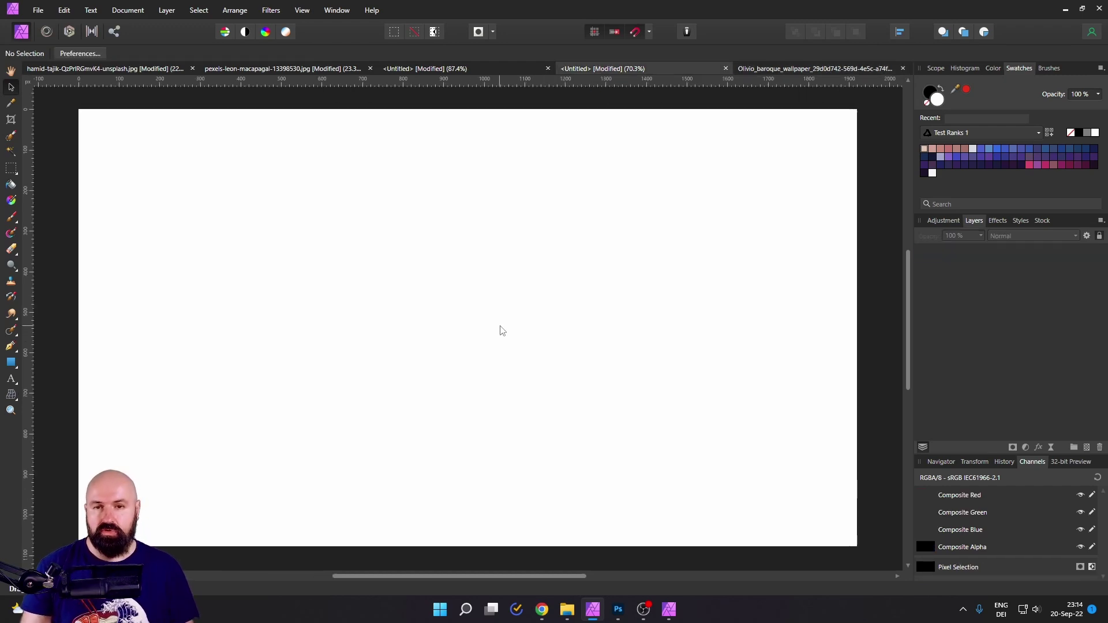
key("ctrl+v")
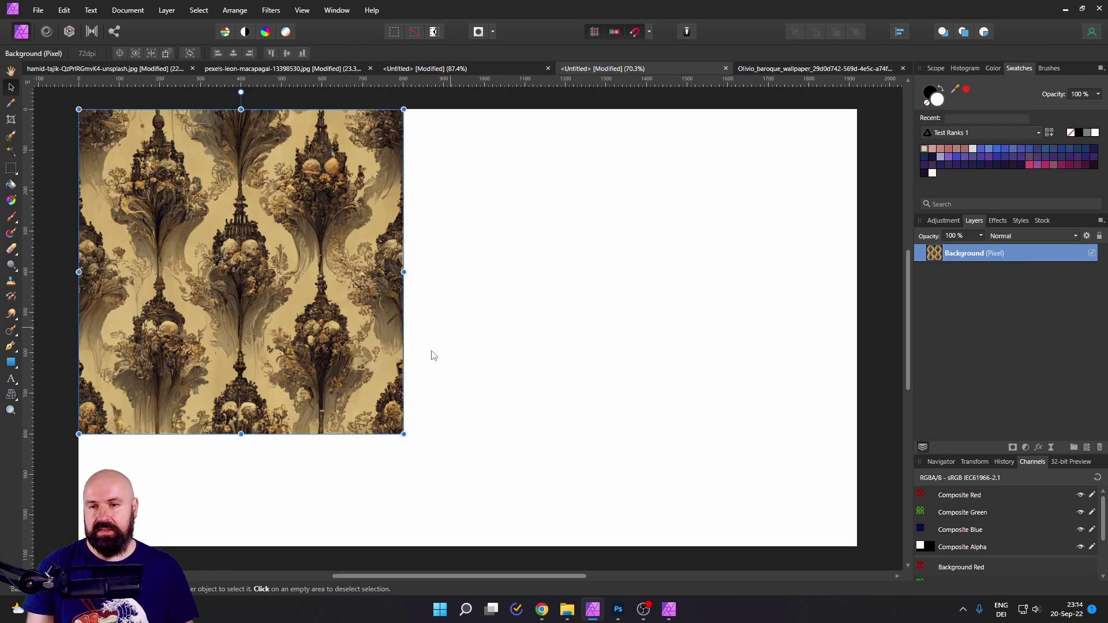
Resize the pasted wallpaper tile with its corner handle and reposition it toward the upper left.
left_click_drag(402, 433, 511, 495)
left_click_drag(417, 396, 384, 346)
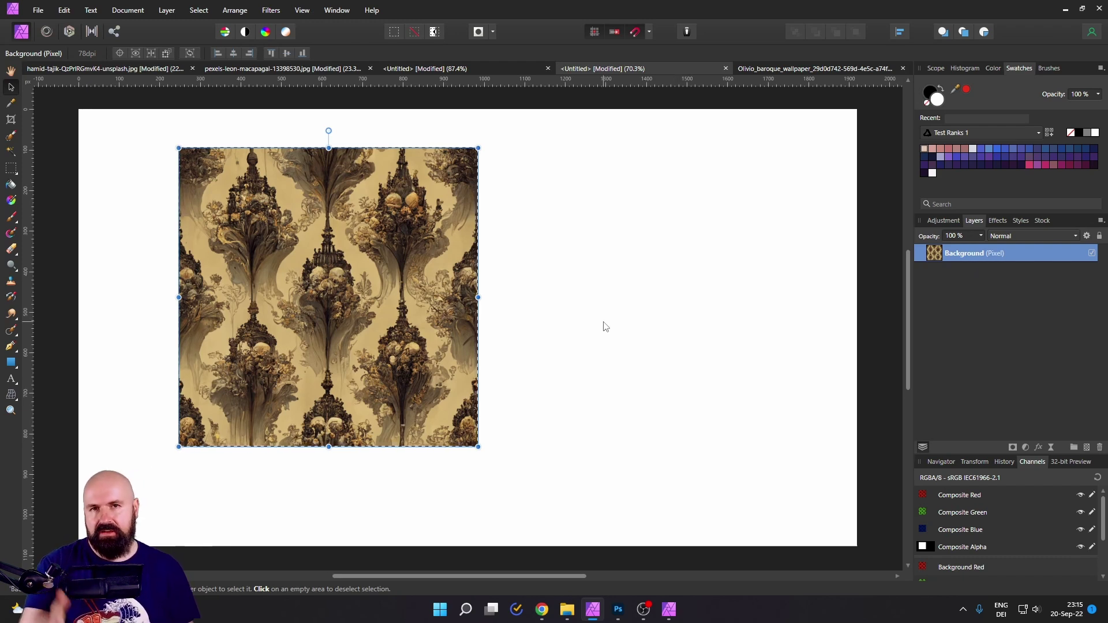
Create a pattern layer from the wallpaper selection and scale its repeating tiles down.
left_click(174, 10)
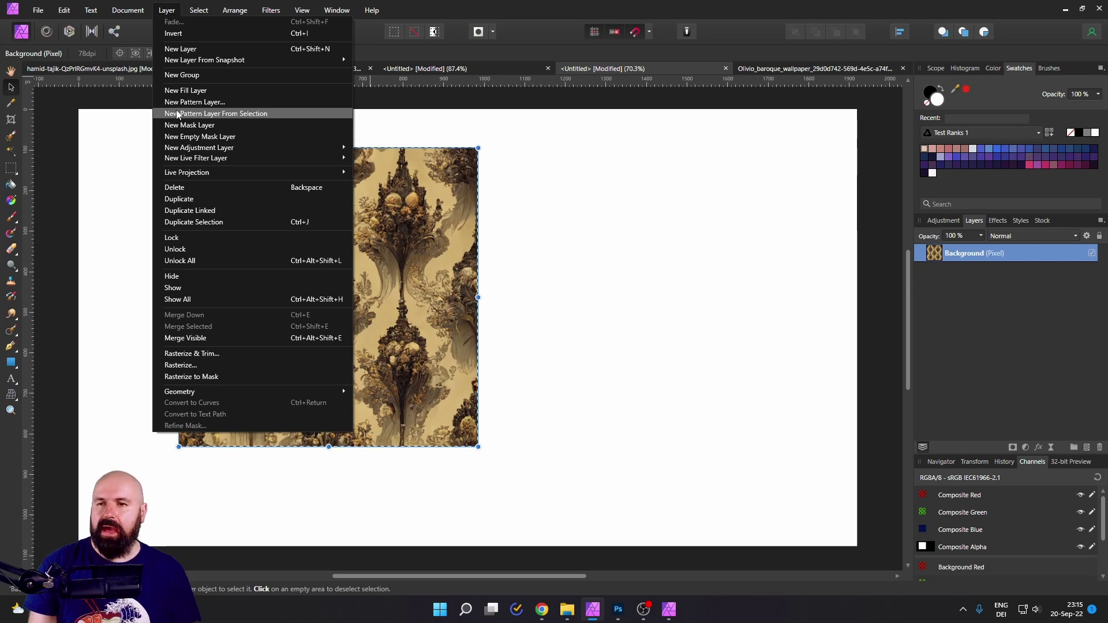
left_click(219, 114)
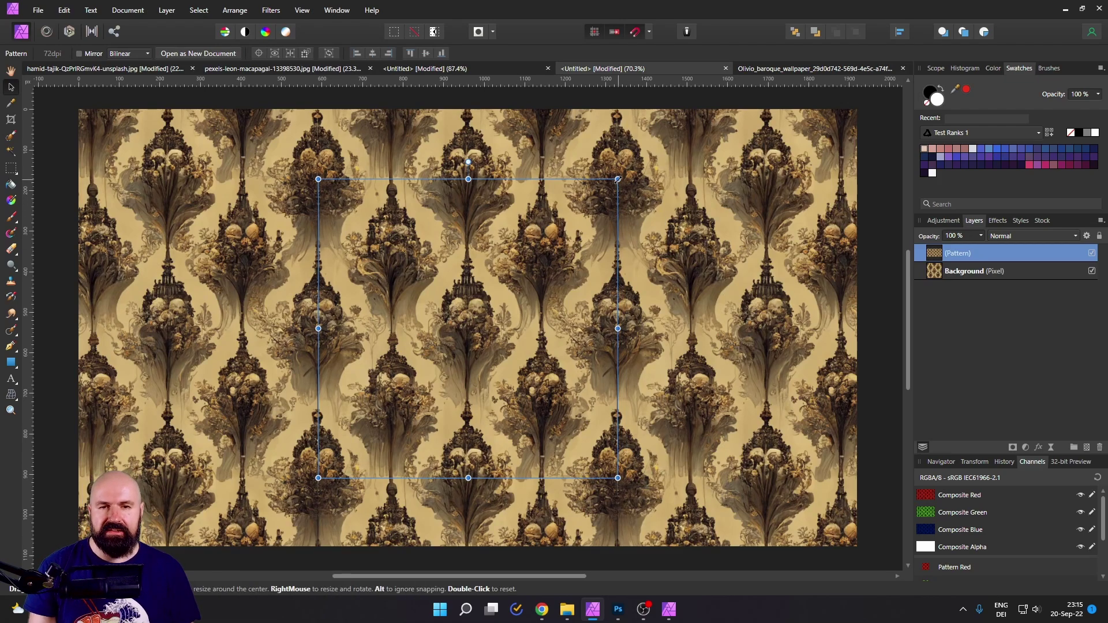
left_click_drag(617, 179, 541, 248)
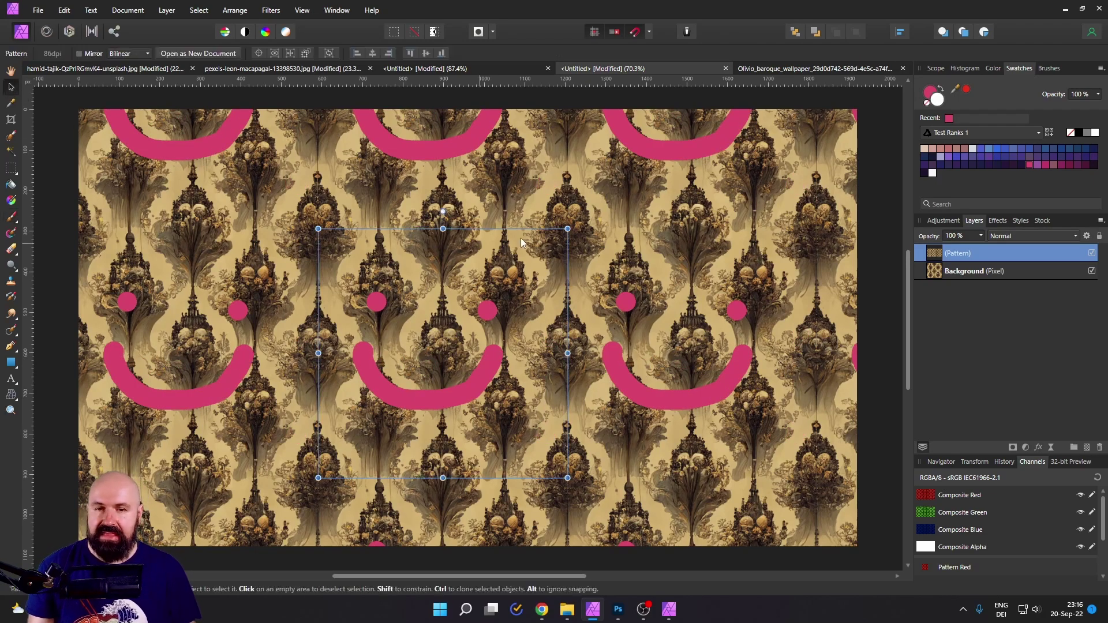
mouse_move(568, 229)
left_mouse_down()
mouse_move(428, 398)
mouse_move(485, 369)
mouse_move(560, 302)
left_mouse_up()
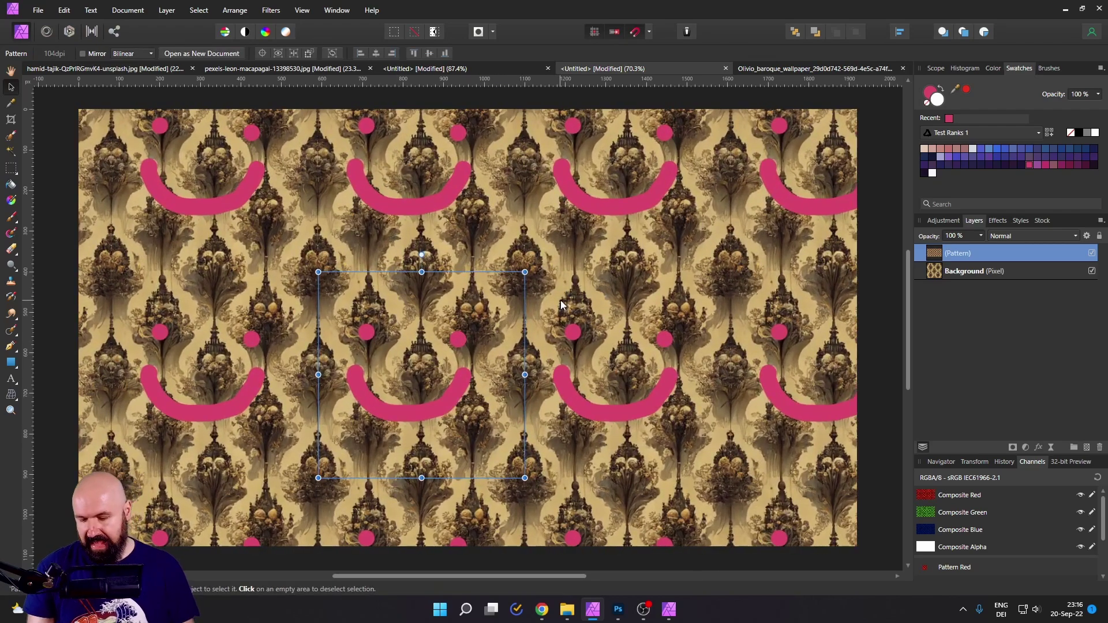
key("ctrl+z")
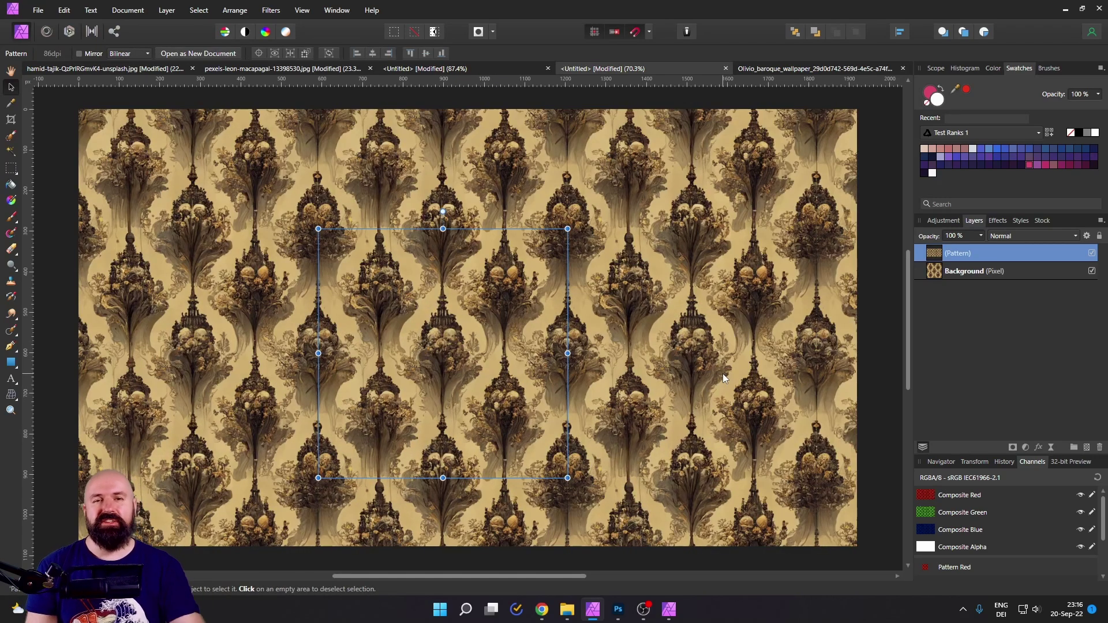